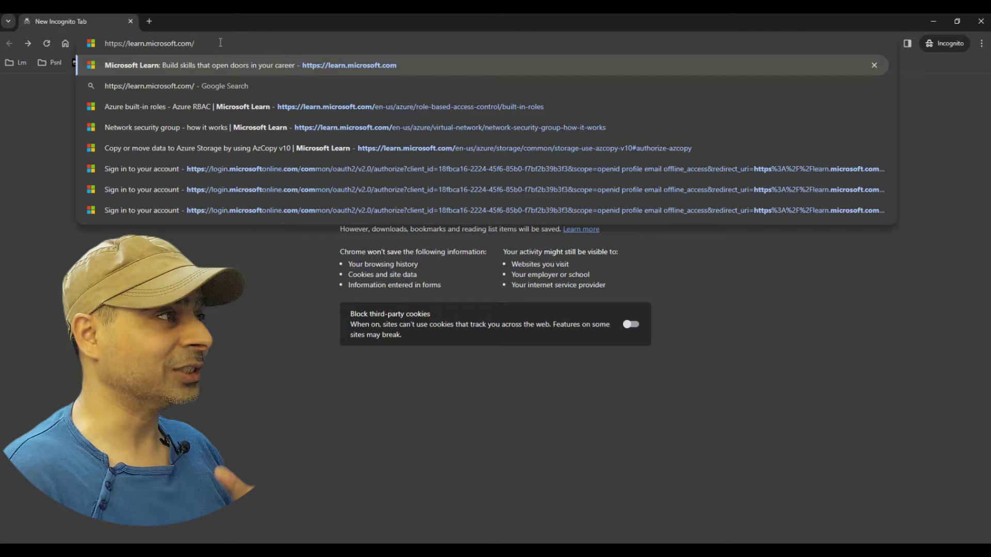
- Load learn.microsoft.com in Chrome and start signing in to the Microsoft account
{"action": "key", "text": "Return"}
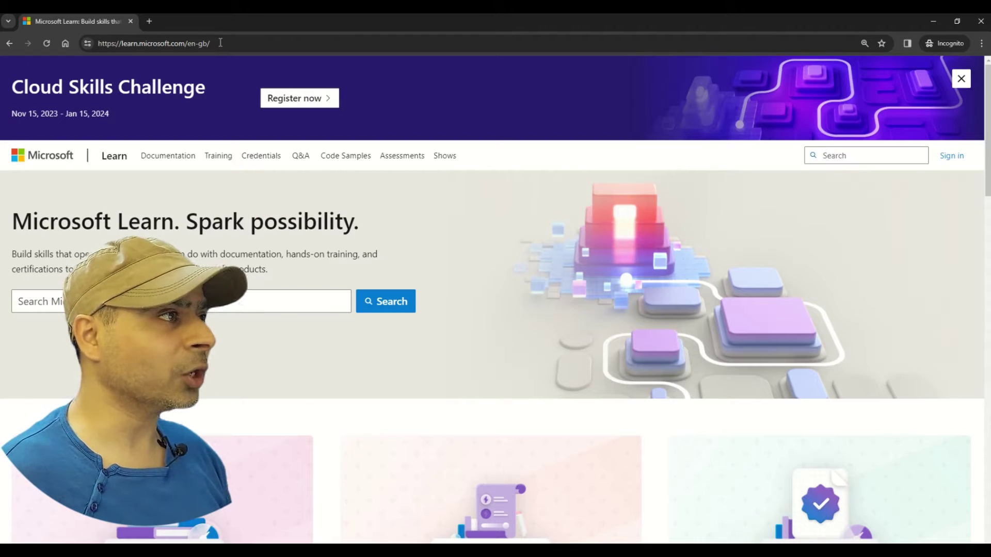
{"action": "left_click", "coordinate": [952, 156]}
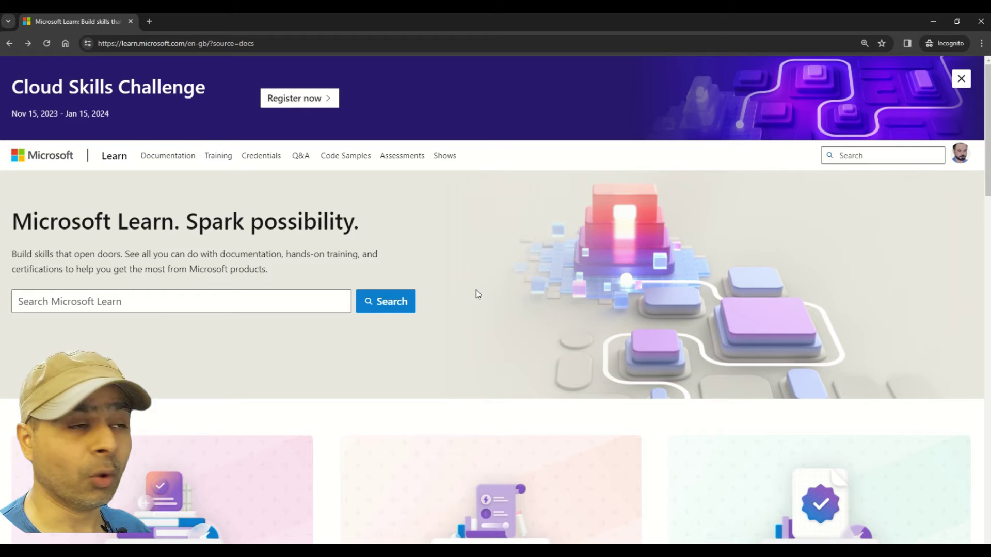
- Open the Microsoft Learn profile page from the avatar menu
{"action": "left_click", "coordinate": [958, 161]}
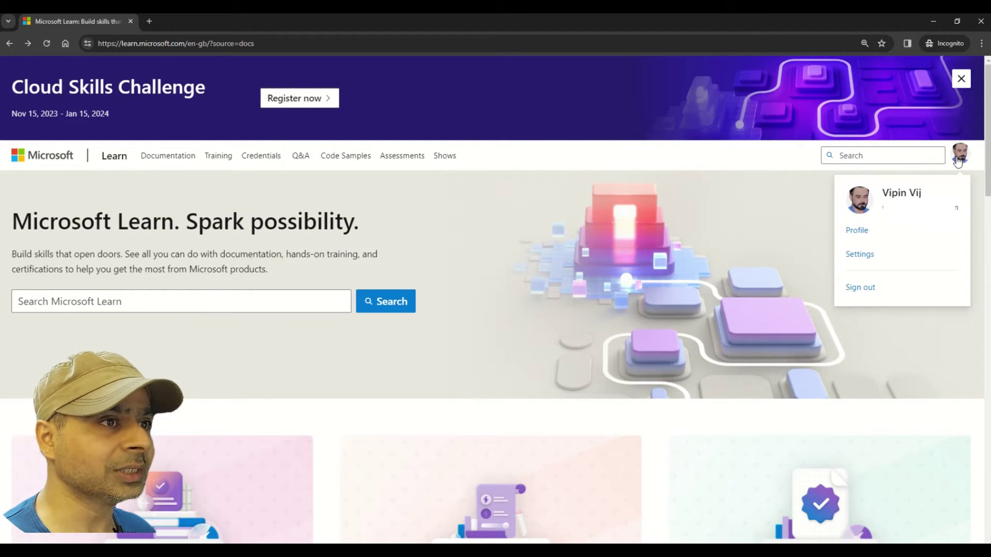
{"action": "left_click", "coordinate": [857, 231]}
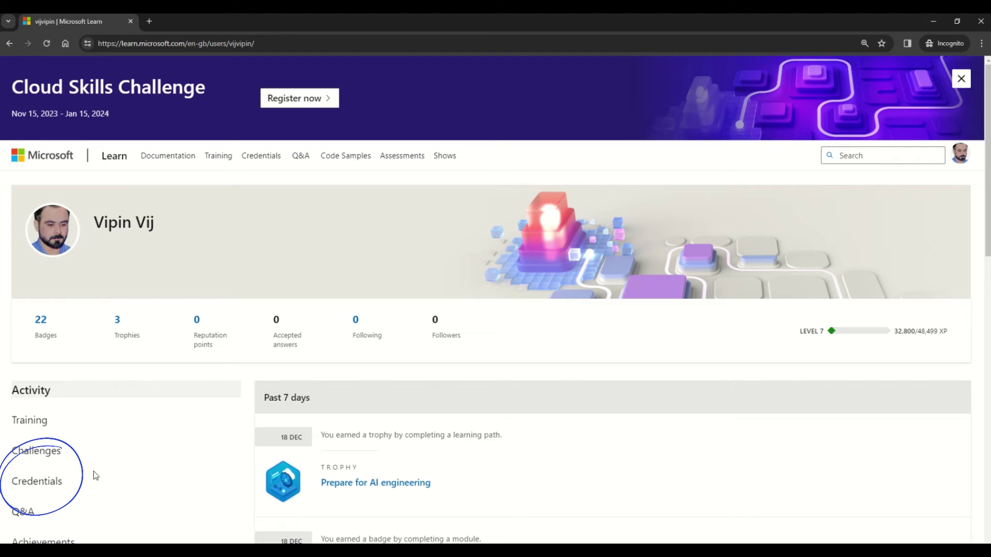
- Show the Certifications tab under Credentials and scroll to the 5 January 2024 AI-102 appointment
{"action": "left_click", "coordinate": [41, 485]}
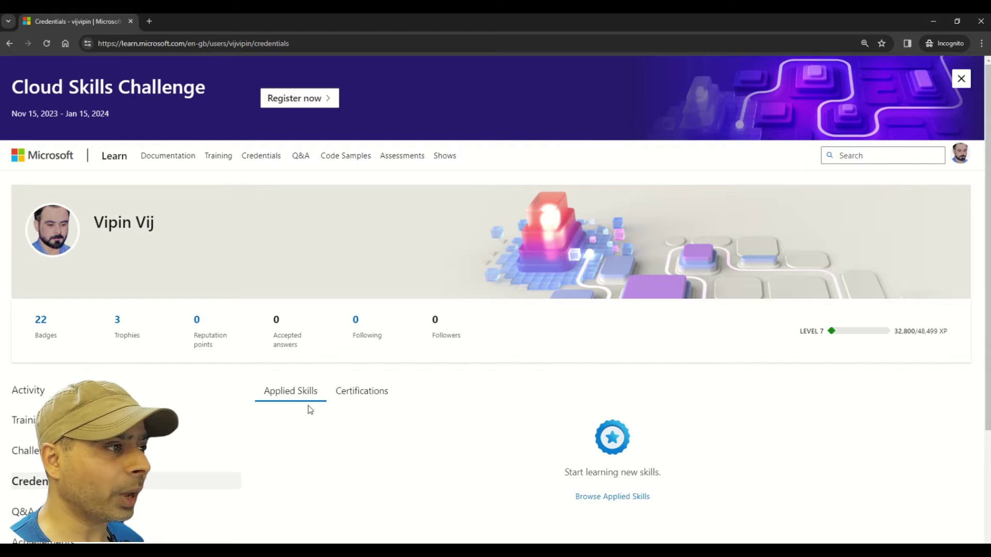
{"action": "left_click", "coordinate": [352, 391]}
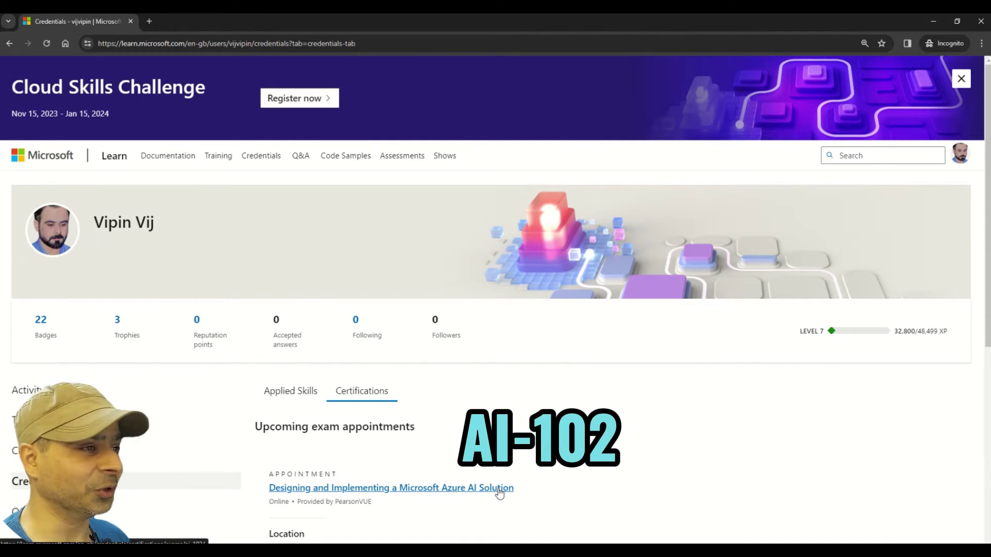
{"action": "scroll", "coordinate": [487, 491], "scroll_direction": "down", "scroll_amount": 4}
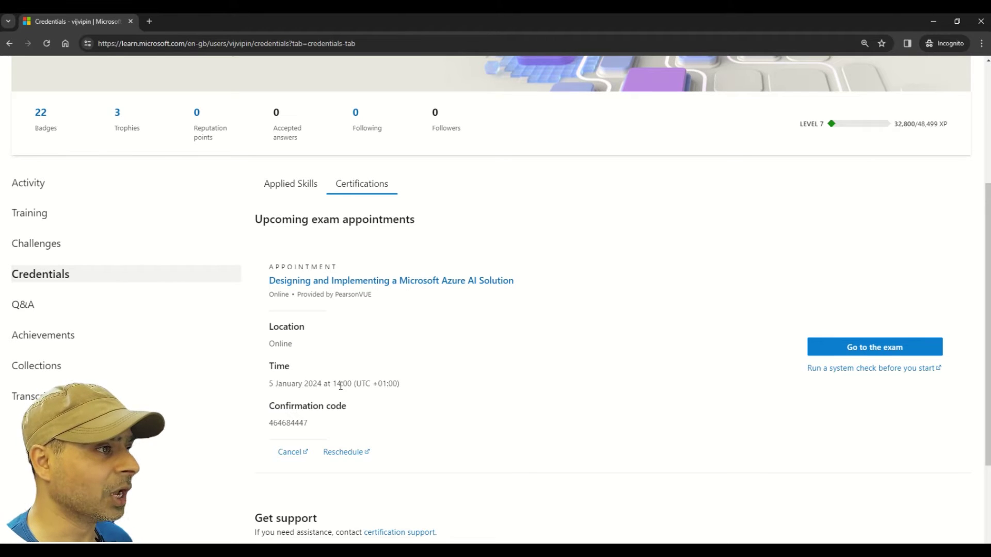
- Point out the appointment's UTC +01:00 time zone, confirmation code and Cancel option
{"action": "left_click_drag", "start_coordinate": [408, 388], "coordinate": [351, 386]}
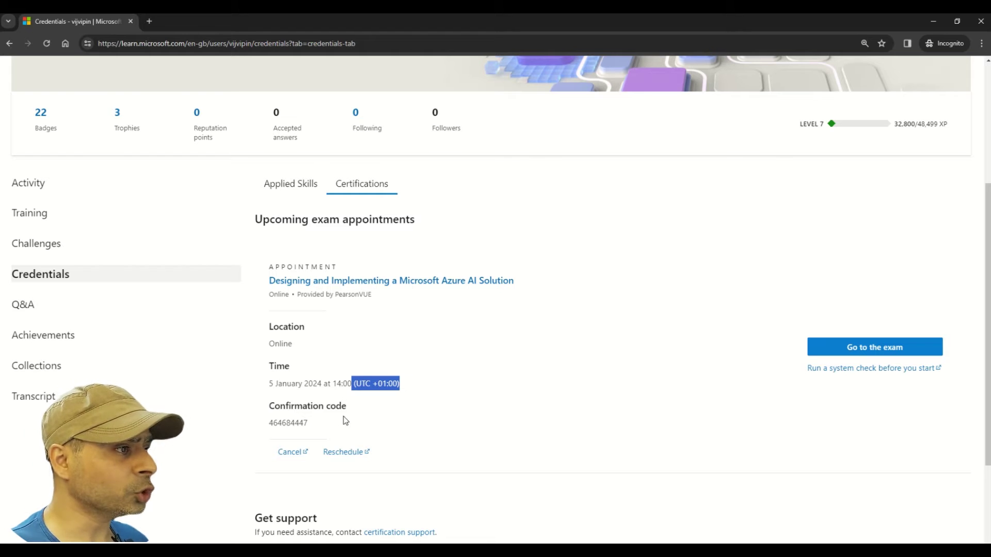
{"action": "left_click_drag", "start_coordinate": [311, 424], "coordinate": [262, 423]}
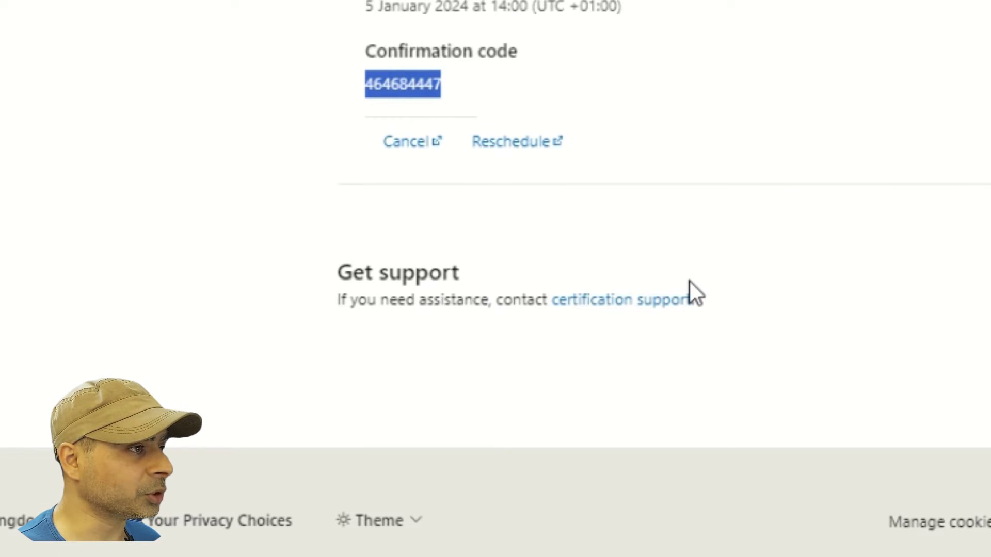
{"action": "scroll", "coordinate": [689, 284], "scroll_direction": "up", "scroll_amount": 7}
{"action": "scroll", "coordinate": [689, 284], "scroll_direction": "up", "scroll_amount": 5}
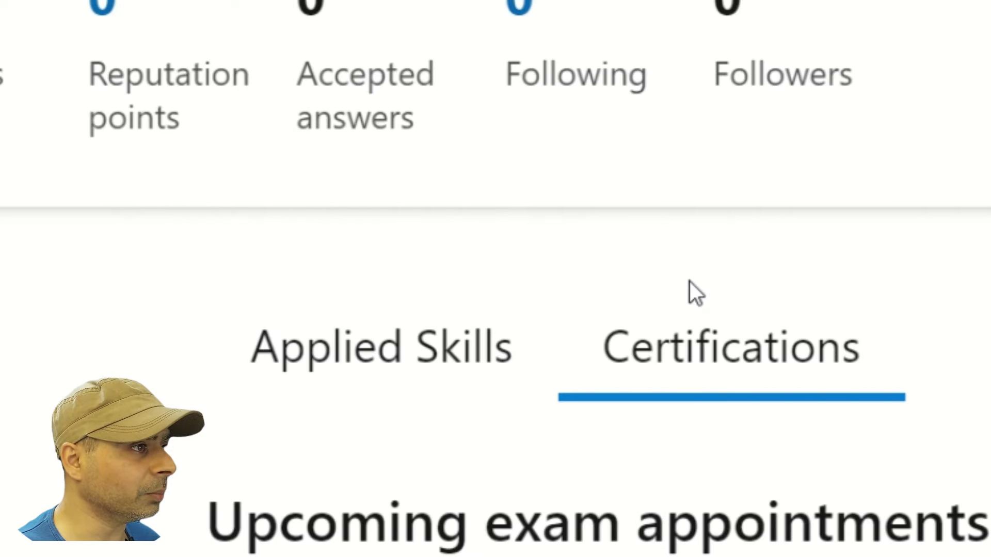
{"action": "scroll", "coordinate": [690, 281], "scroll_direction": "down", "scroll_amount": 10}
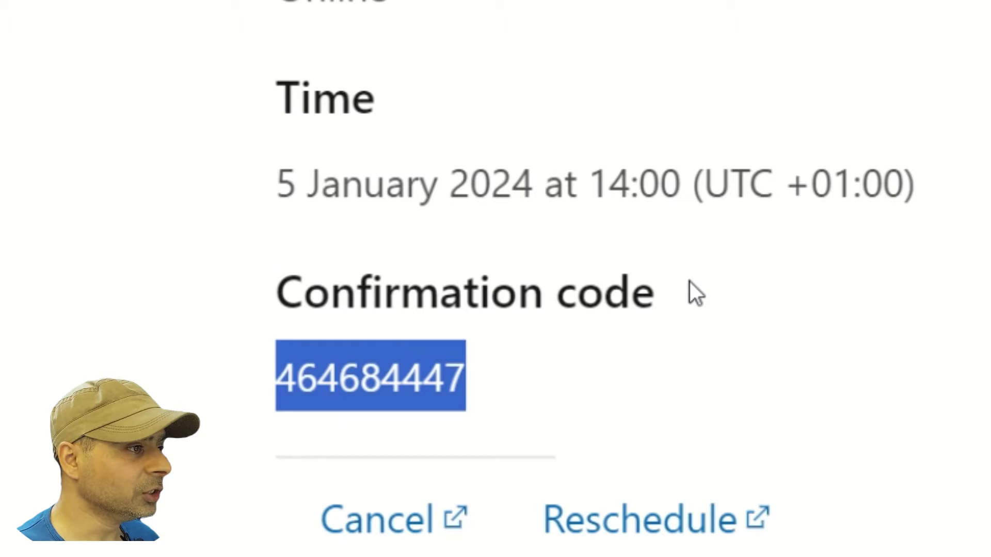
{"action": "scroll", "coordinate": [673, 311], "scroll_direction": "up", "scroll_amount": 2}
{"action": "scroll", "coordinate": [671, 311], "scroll_direction": "down", "scroll_amount": 4}
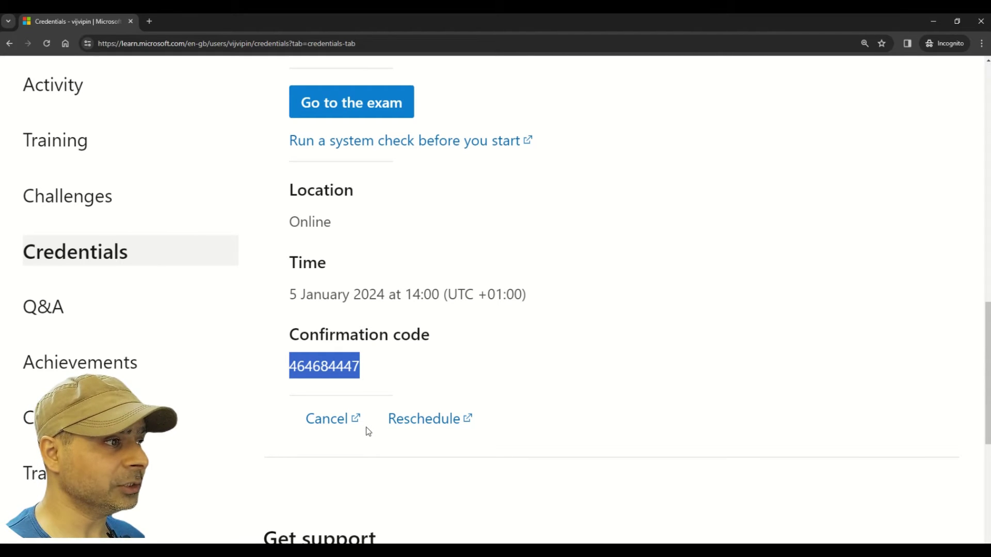
{"action": "left_click_drag", "start_coordinate": [366, 426], "coordinate": [298, 416]}
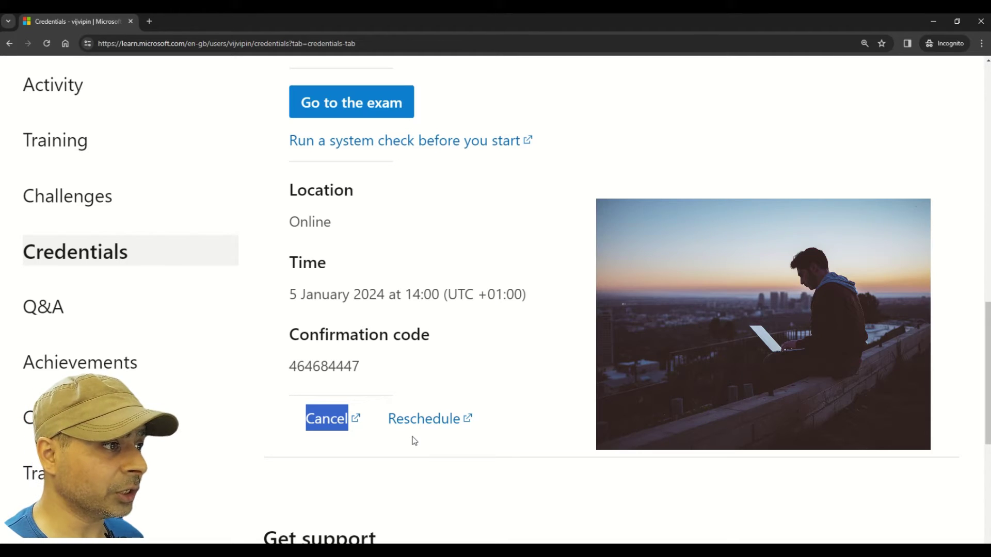
- Reschedule the AI-102 exam and scroll to Pearson VUE's January 2024 date calendar
{"action": "left_click", "coordinate": [422, 419]}
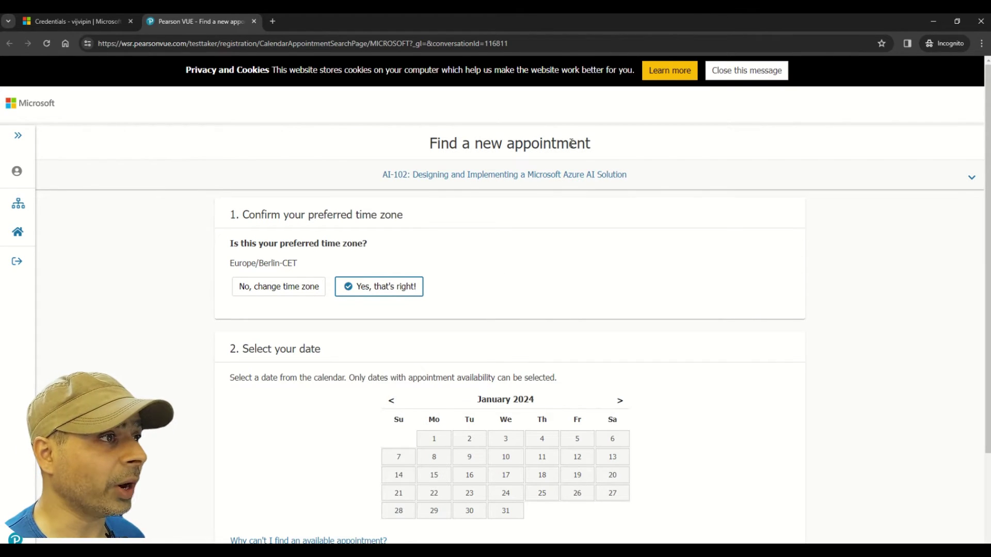
{"action": "left_click_drag", "start_coordinate": [603, 151], "coordinate": [405, 145]}
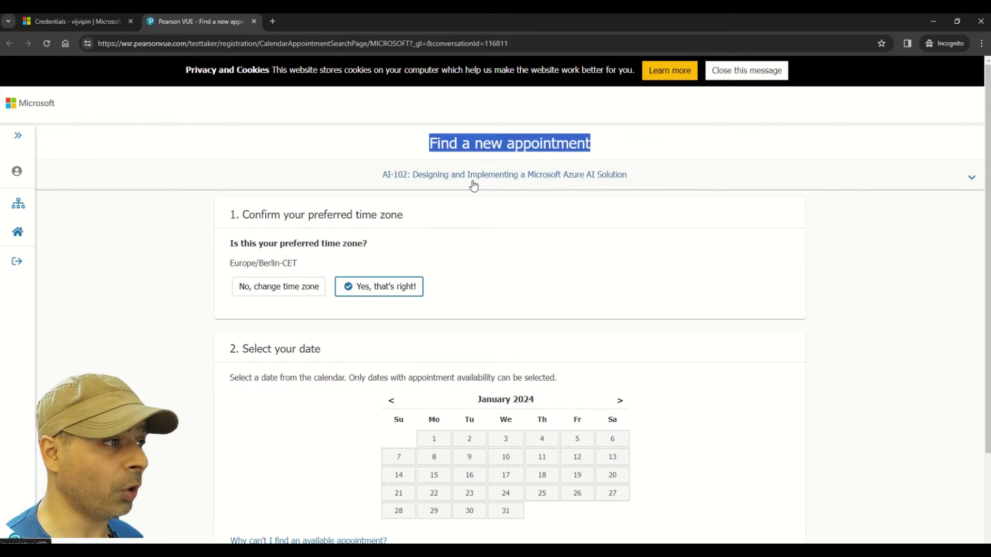
{"action": "scroll", "coordinate": [588, 350], "scroll_direction": "down", "scroll_amount": 2}
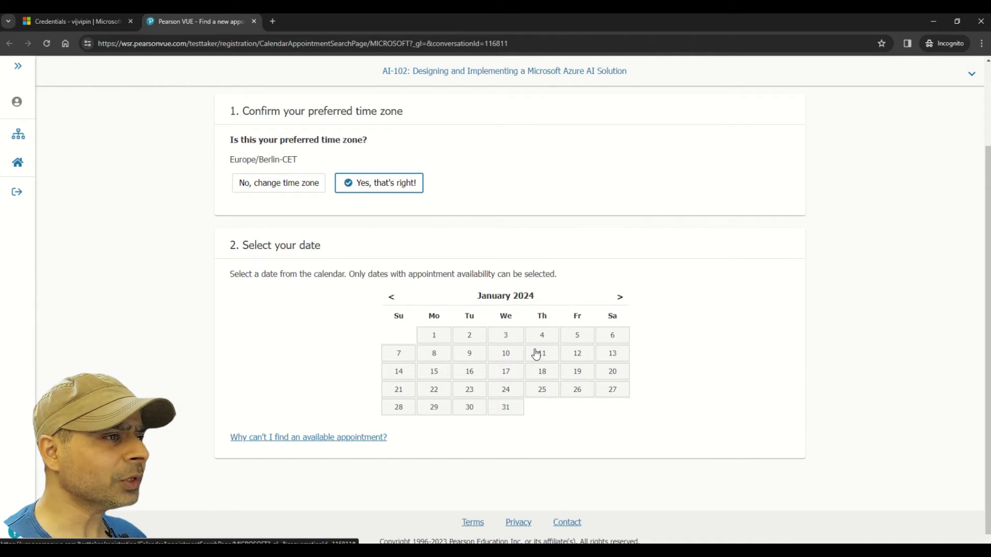
- Pick 31 January 2024 and list every available start time for that day
{"action": "left_click", "coordinate": [506, 410]}
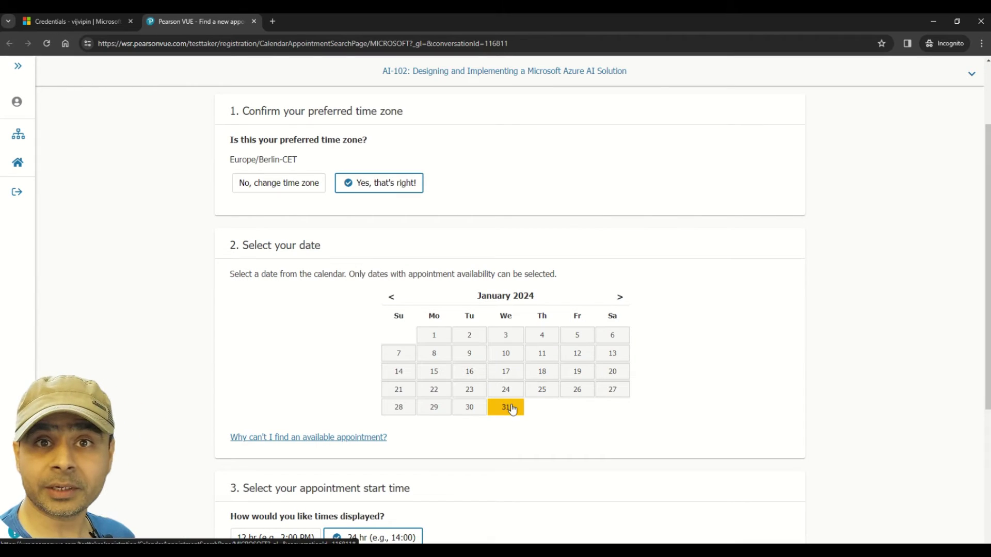
{"action": "scroll", "coordinate": [511, 409], "scroll_direction": "down", "scroll_amount": 4}
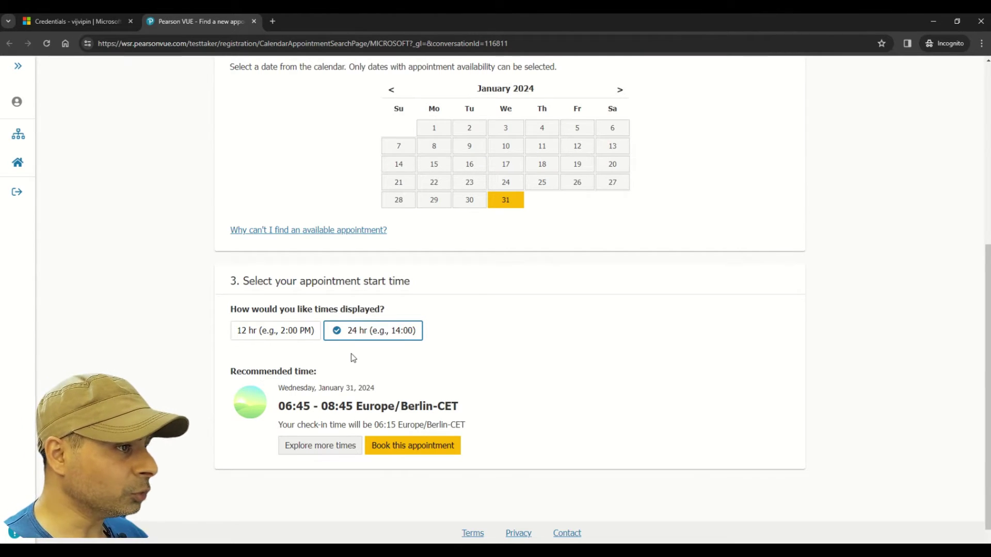
{"action": "left_click", "coordinate": [345, 444]}
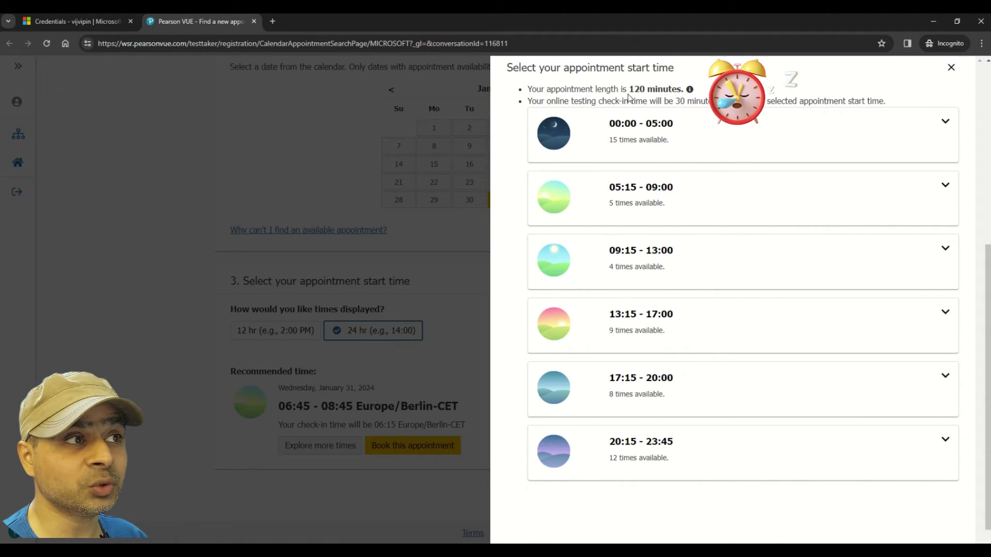
- Expand the 09:15 - 13:00 range and choose the 11:45 start for the 120-minute exam
{"action": "left_click_drag", "start_coordinate": [628, 89], "coordinate": [669, 90]}
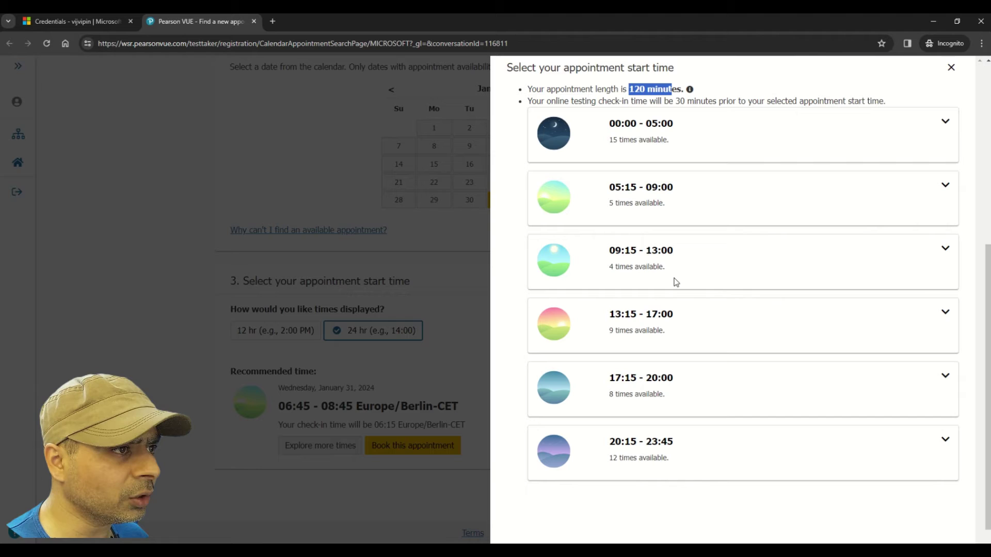
{"action": "left_click", "coordinate": [945, 249]}
{"action": "left_click", "coordinate": [639, 302]}
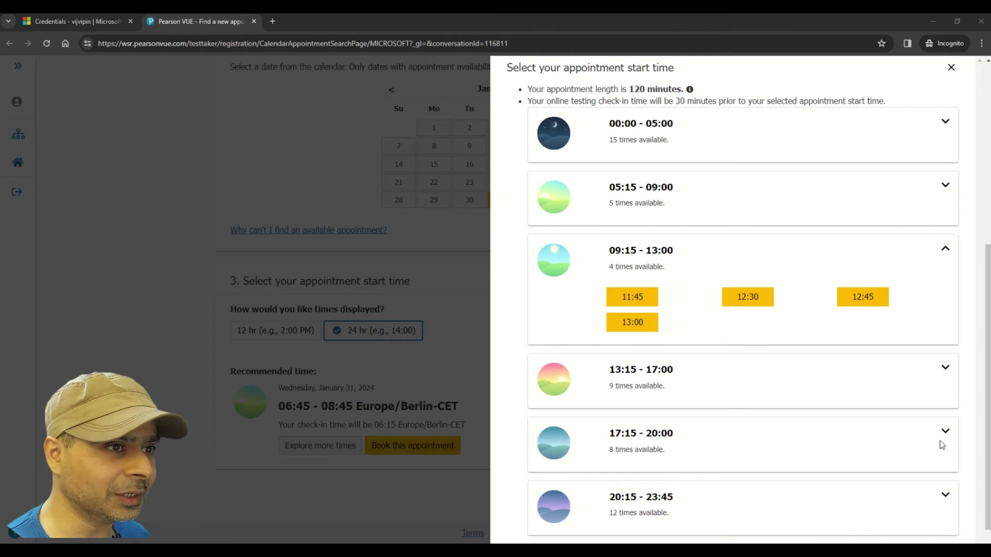
{"action": "key", "text": "super+alt+d"}
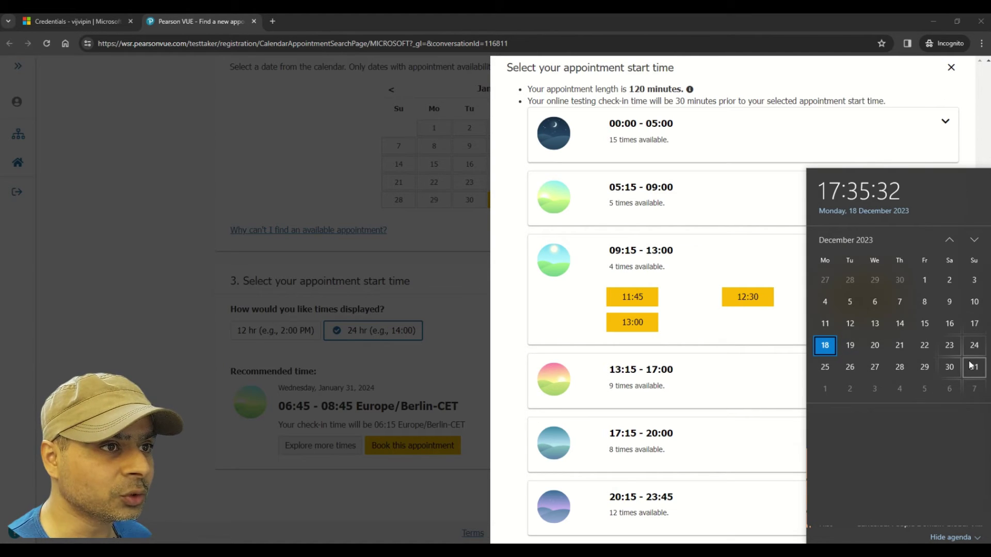
{"action": "left_click", "coordinate": [714, 269]}
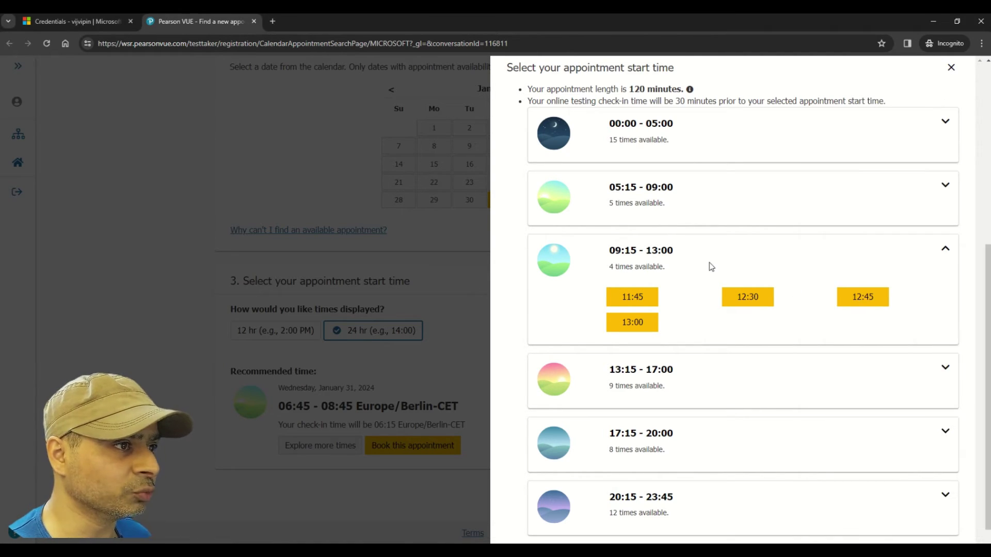
{"action": "left_click", "coordinate": [639, 298]}
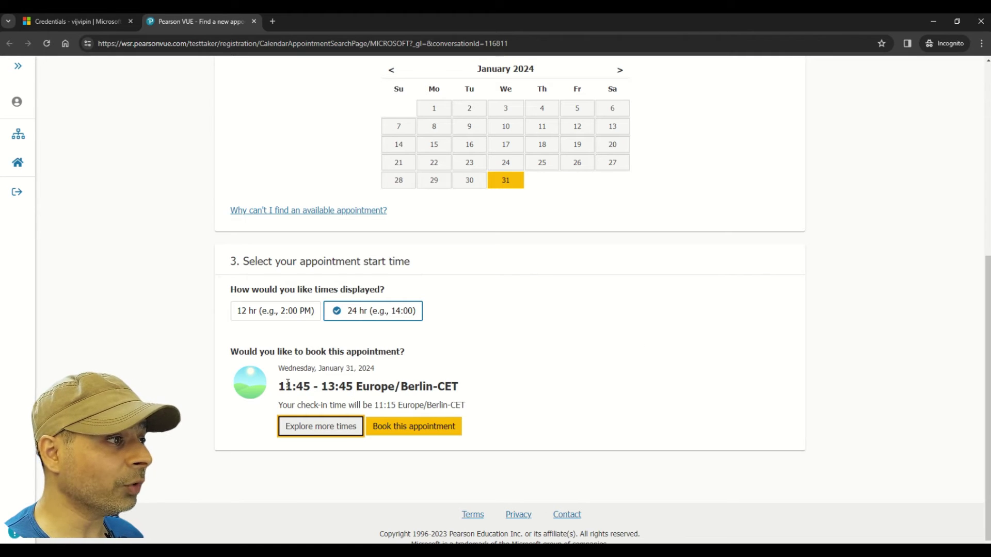
- Book the 11:45 - 13:45 Europe/Berlin-CET slot on 31 January 2024
{"action": "left_click_drag", "start_coordinate": [279, 386], "coordinate": [356, 387]}
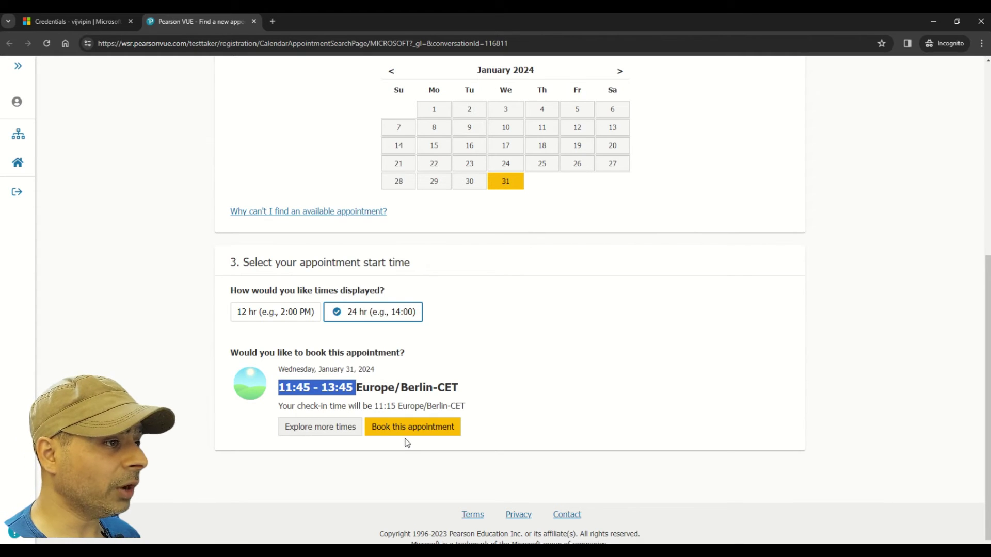
{"action": "left_click", "coordinate": [439, 436]}
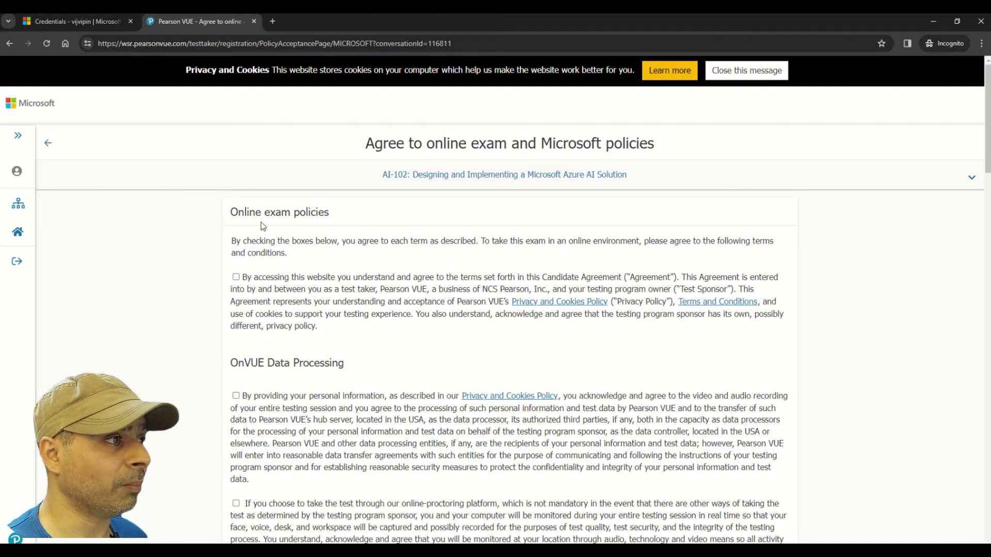
- Accept the Candidate Agreement, OnVUE Data Processing, Third Party, Limited License, Facial Comparison and Testing Space policies
{"action": "left_click", "coordinate": [236, 278]}
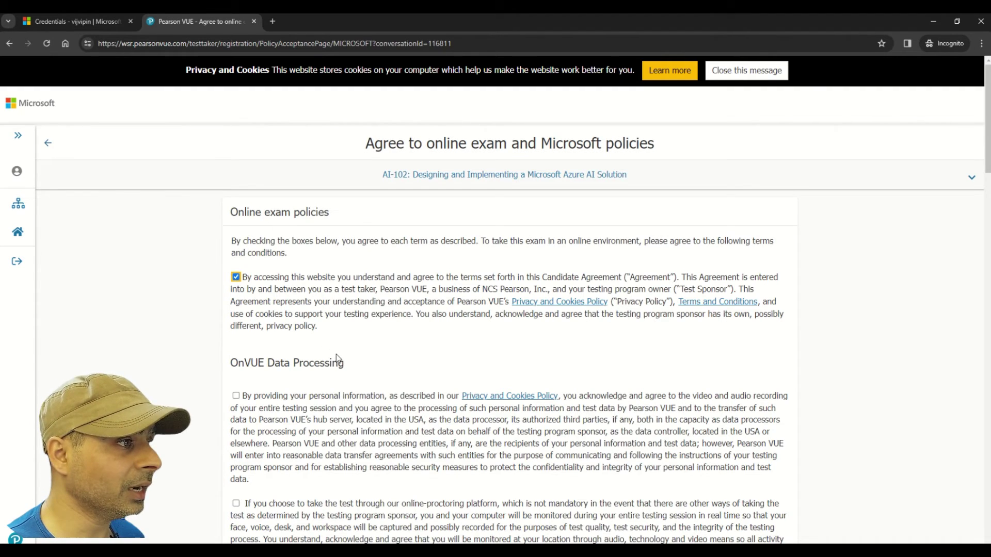
{"action": "scroll", "coordinate": [338, 358], "scroll_direction": "down", "scroll_amount": 4}
{"action": "left_click", "coordinate": [236, 188]}
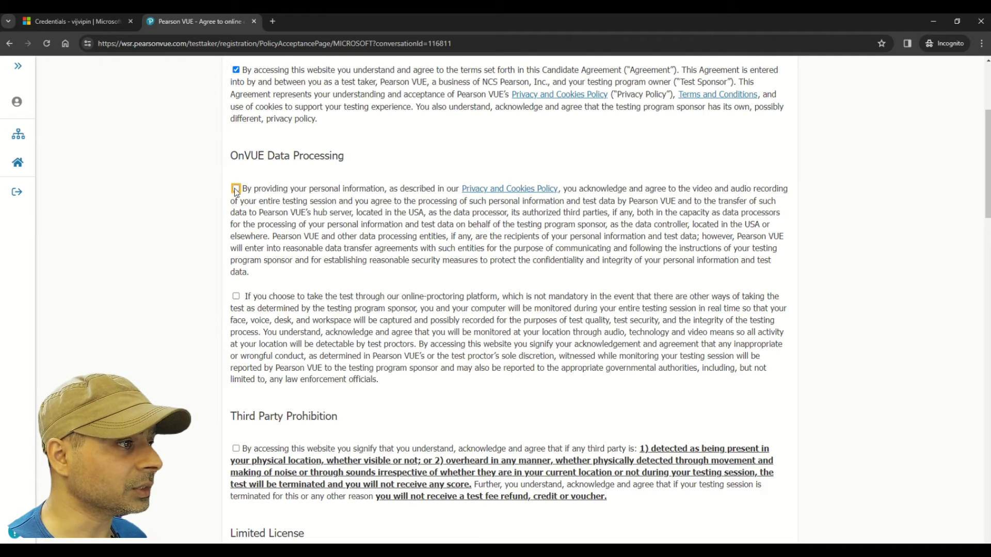
{"action": "scroll", "coordinate": [367, 385], "scroll_direction": "down", "scroll_amount": 1}
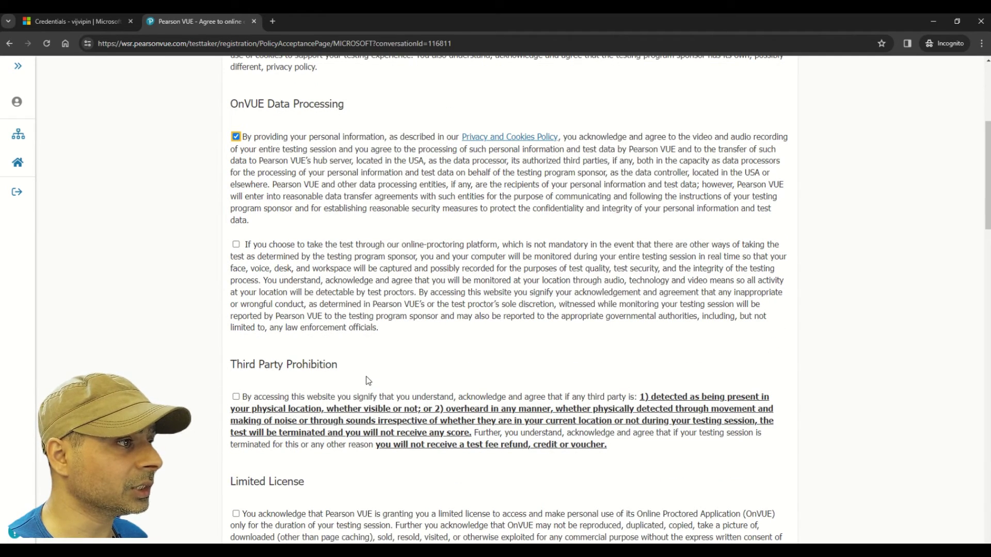
{"action": "left_click", "coordinate": [236, 396]}
{"action": "scroll", "coordinate": [324, 395], "scroll_direction": "down", "scroll_amount": 3}
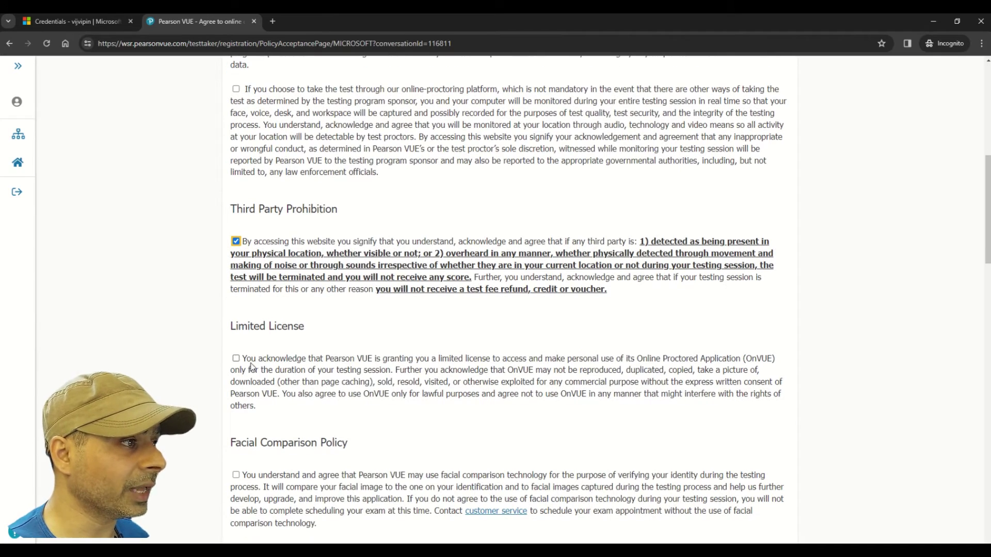
{"action": "left_click", "coordinate": [236, 358]}
{"action": "scroll", "coordinate": [309, 402], "scroll_direction": "down", "scroll_amount": 1}
{"action": "scroll", "coordinate": [361, 436], "scroll_direction": "down", "scroll_amount": 3}
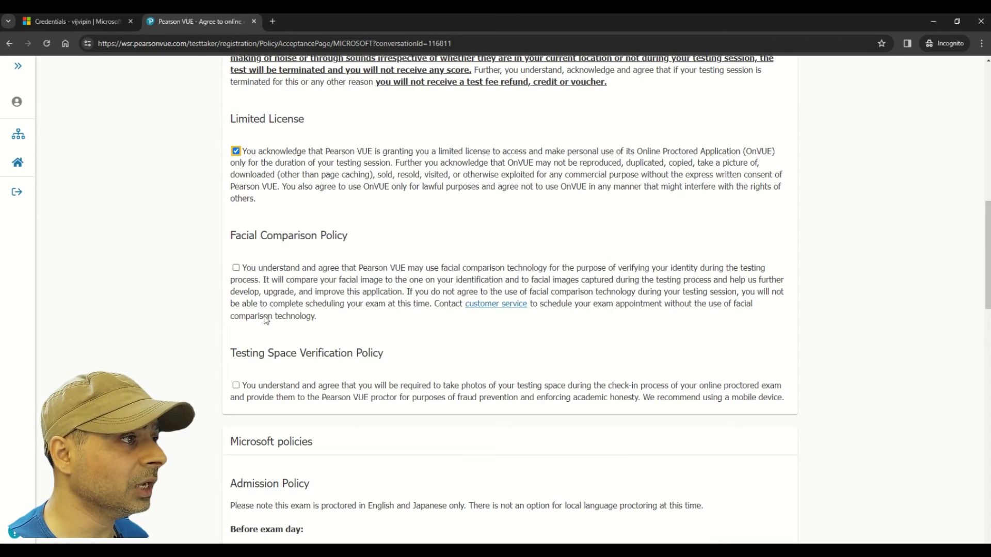
{"action": "left_click", "coordinate": [235, 269]}
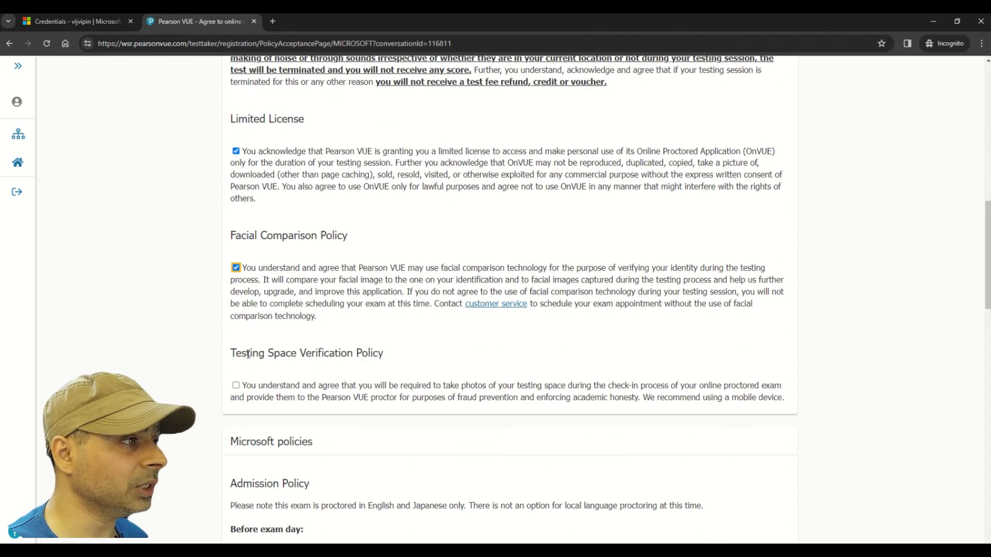
{"action": "left_click", "coordinate": [236, 385]}
- Read the Microsoft ID requirements and 24-hour reschedule and cancellation policies
{"action": "scroll", "coordinate": [360, 423], "scroll_direction": "down", "scroll_amount": 6}
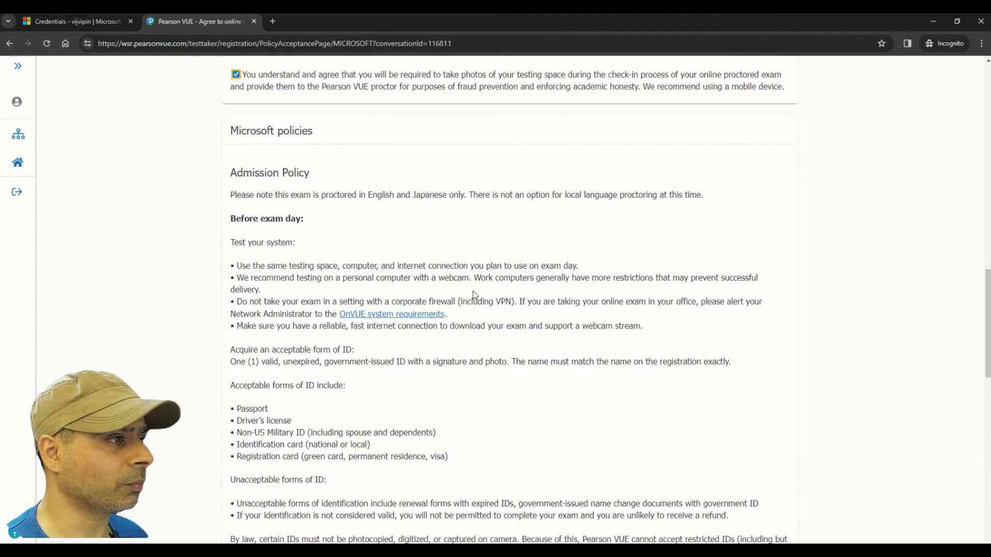
{"action": "scroll", "coordinate": [513, 311], "scroll_direction": "down", "scroll_amount": 3}
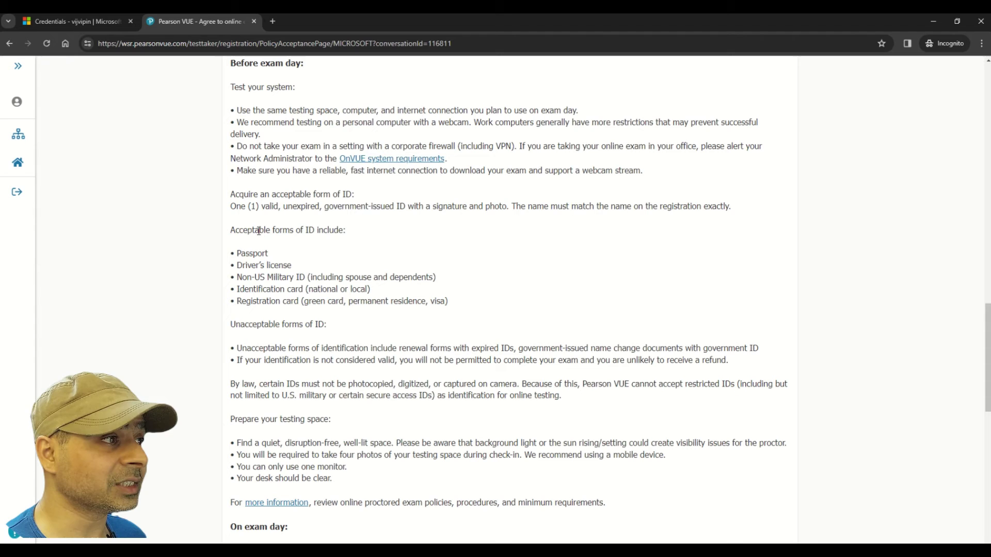
{"action": "left_click_drag", "start_coordinate": [256, 230], "coordinate": [347, 231]}
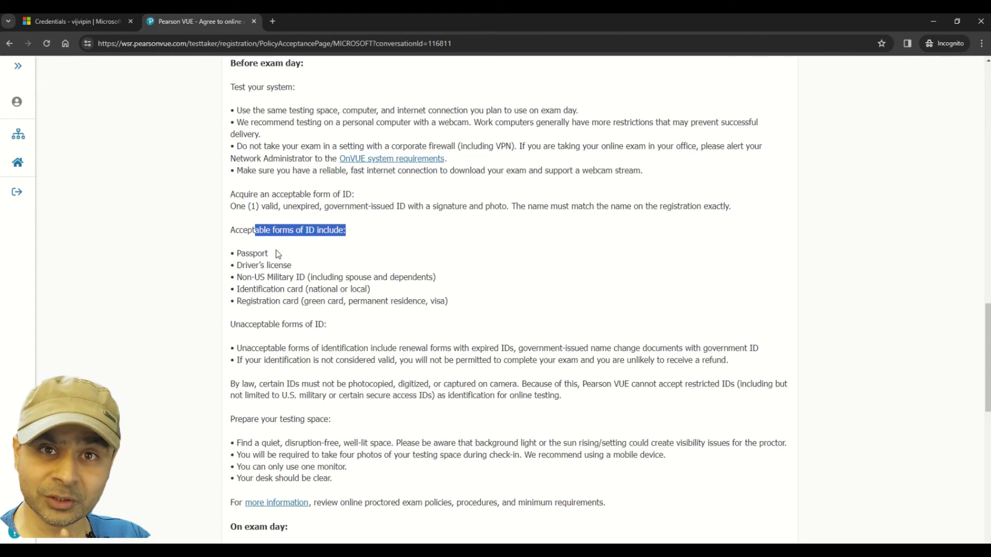
{"action": "scroll", "coordinate": [340, 310], "scroll_direction": "down", "scroll_amount": 3}
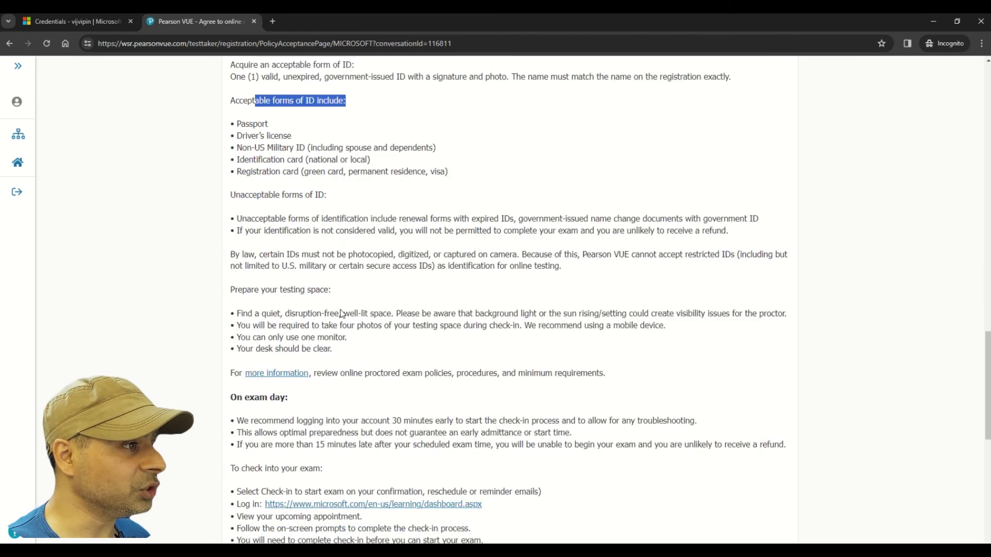
{"action": "scroll", "coordinate": [340, 313], "scroll_direction": "down", "scroll_amount": 9}
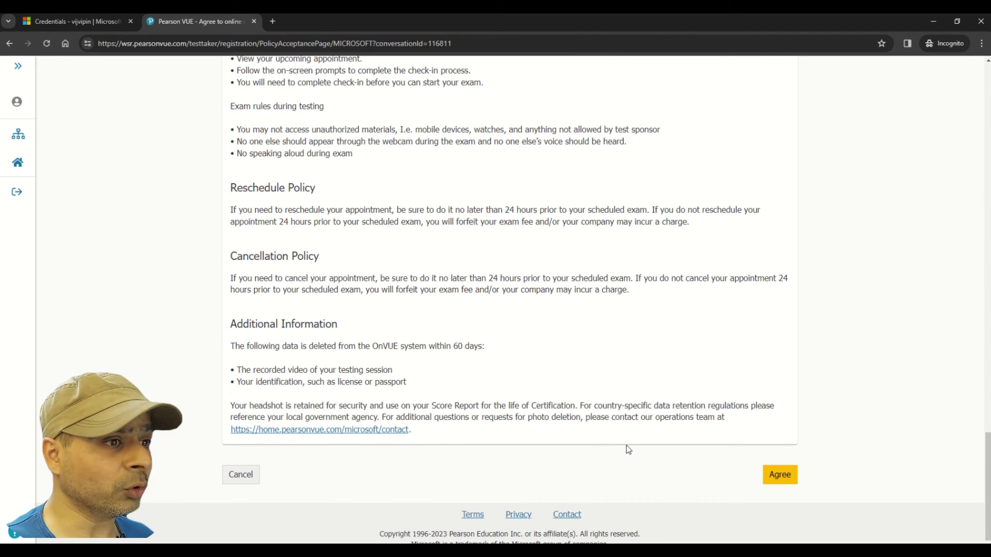
- Tick the missed OnVUE Data Processing and monitoring boxes and submit the policy agreement
{"action": "left_click", "coordinate": [780, 475]}
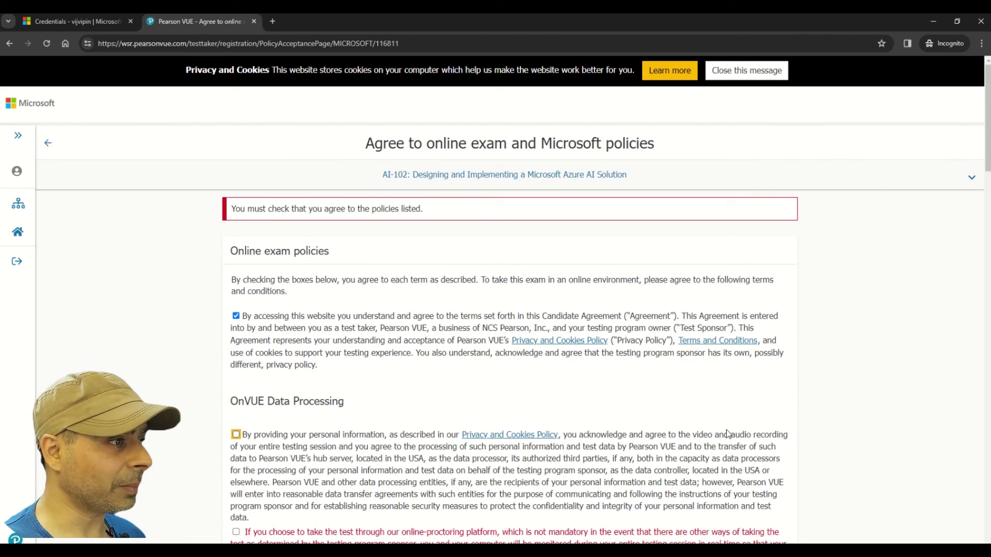
{"action": "scroll", "coordinate": [727, 434], "scroll_direction": "down", "scroll_amount": 1}
{"action": "scroll", "coordinate": [727, 433], "scroll_direction": "down", "scroll_amount": 3}
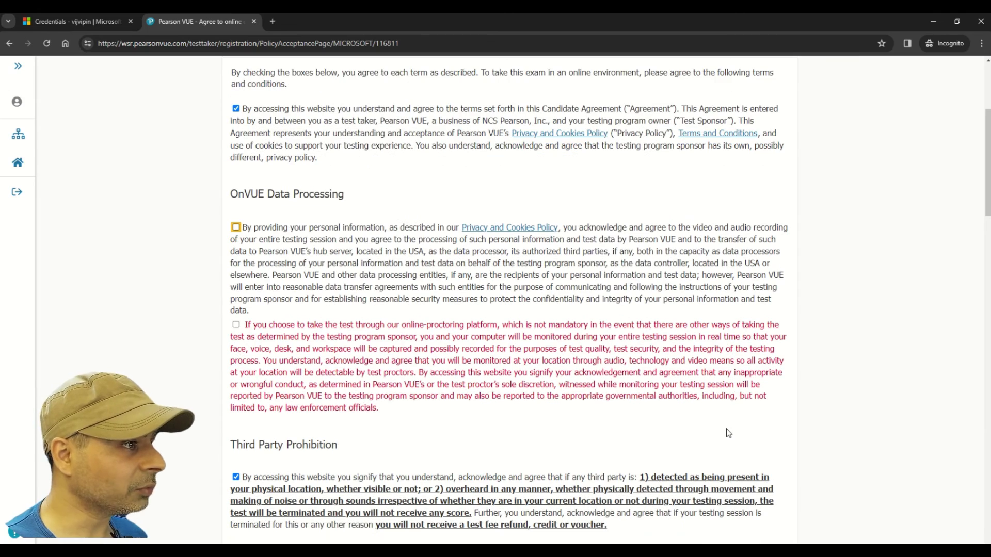
{"action": "left_click", "coordinate": [236, 228]}
{"action": "left_click", "coordinate": [235, 325]}
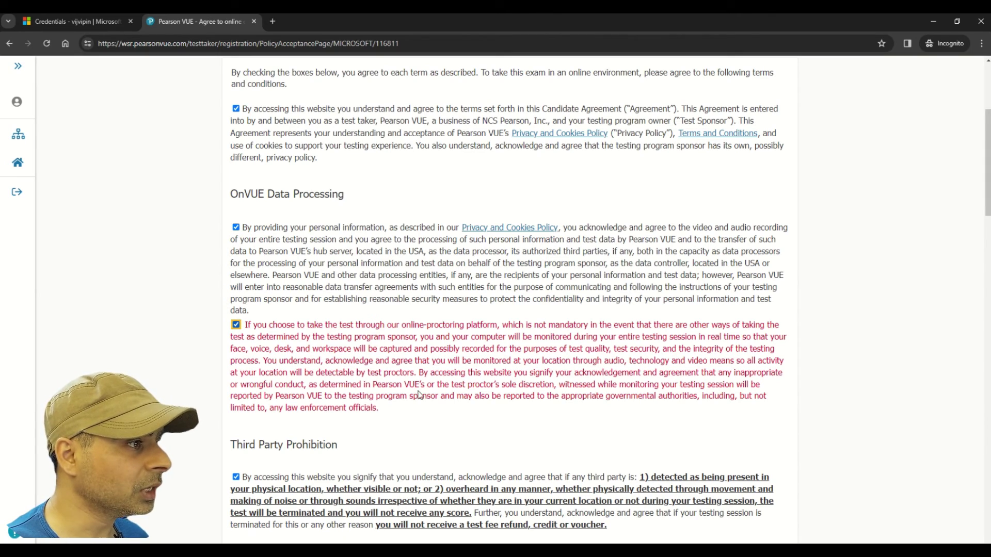
{"action": "scroll", "coordinate": [422, 393], "scroll_direction": "down", "scroll_amount": 2}
{"action": "scroll", "coordinate": [422, 393], "scroll_direction": "down", "scroll_amount": 11}
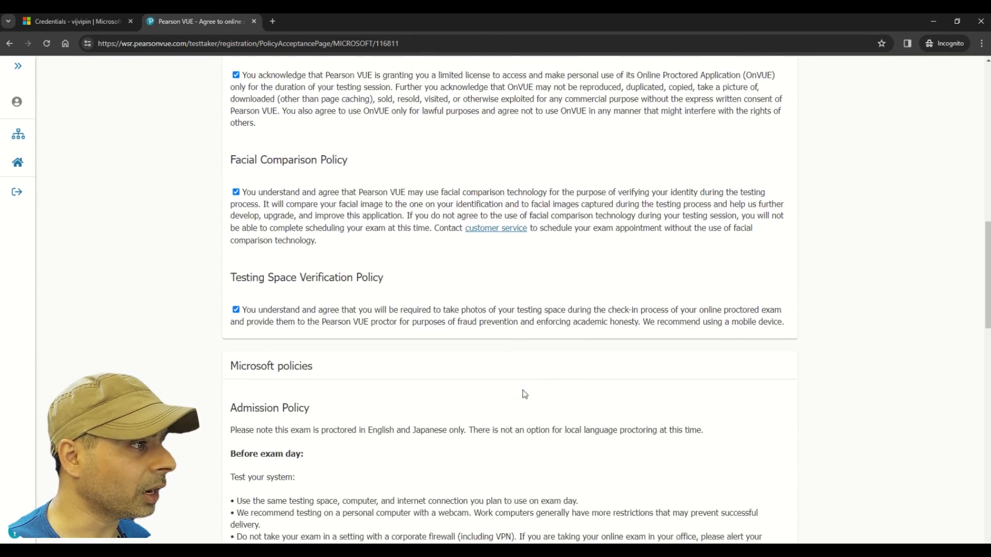
{"action": "scroll", "coordinate": [524, 394], "scroll_direction": "down", "scroll_amount": 16}
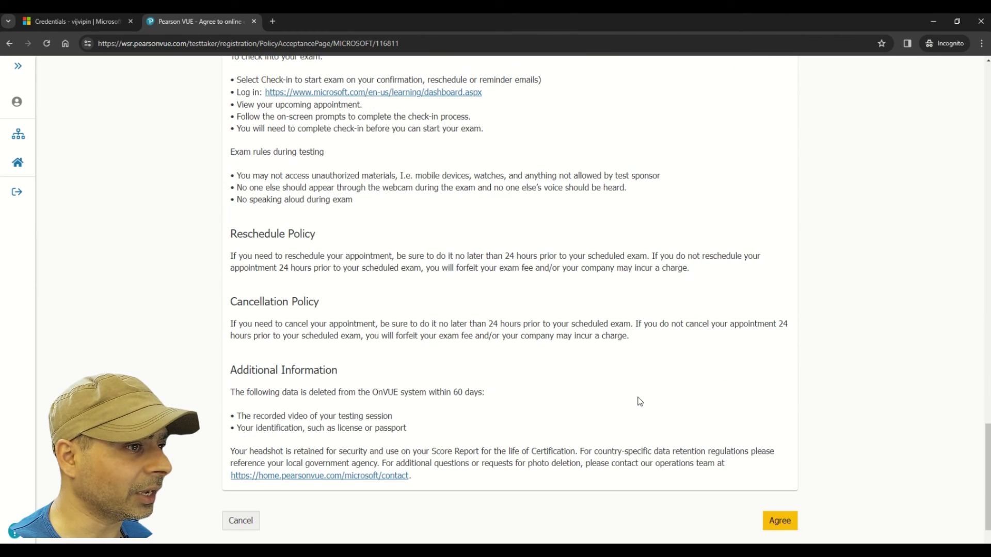
{"action": "left_click", "coordinate": [780, 474]}
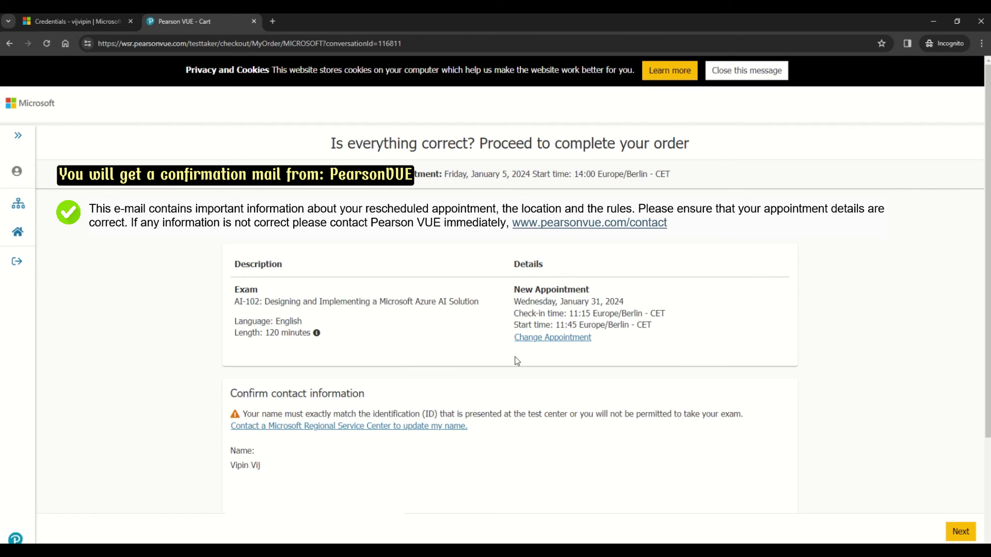
- Submit the reviewed order for the AI-102 reschedule to 31 January 2024, 11:45
{"action": "left_click", "coordinate": [955, 532]}
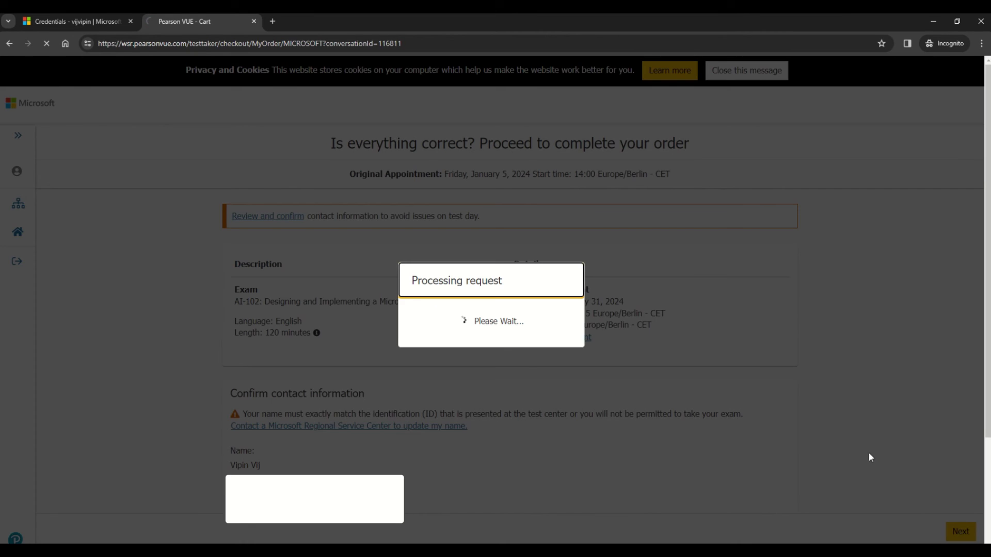